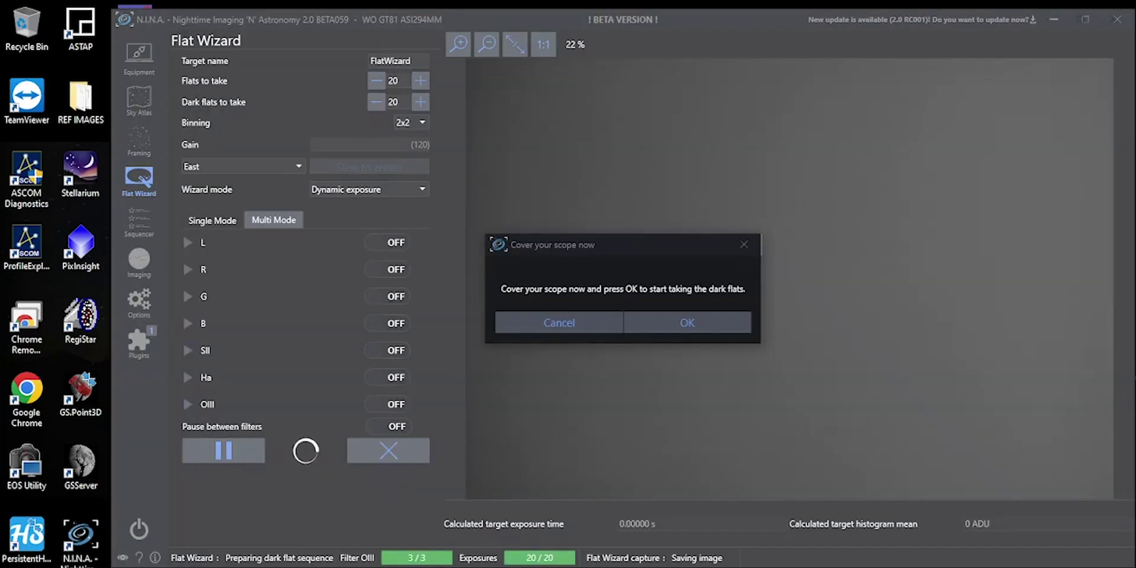
Confirm the scope is covered so the Flat Wizard starts capturing dark flats
{"action": "key", "text": "Return"}
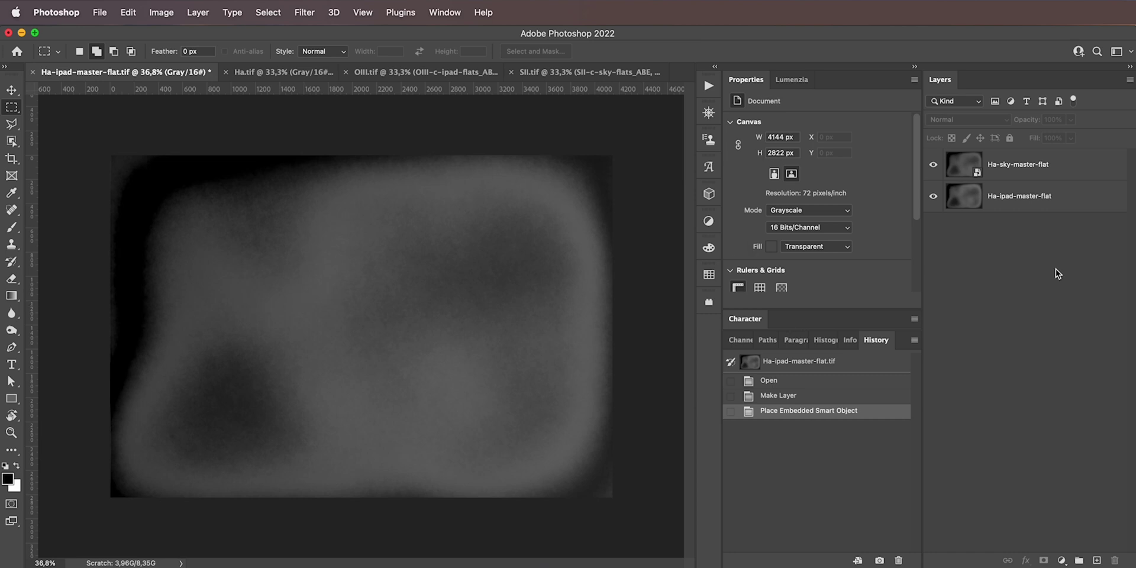
Flip the Ha-sky-master-flat layer on and off against the iPad flat, ending hidden
{"action": "left_click", "coordinate": [933, 168]}
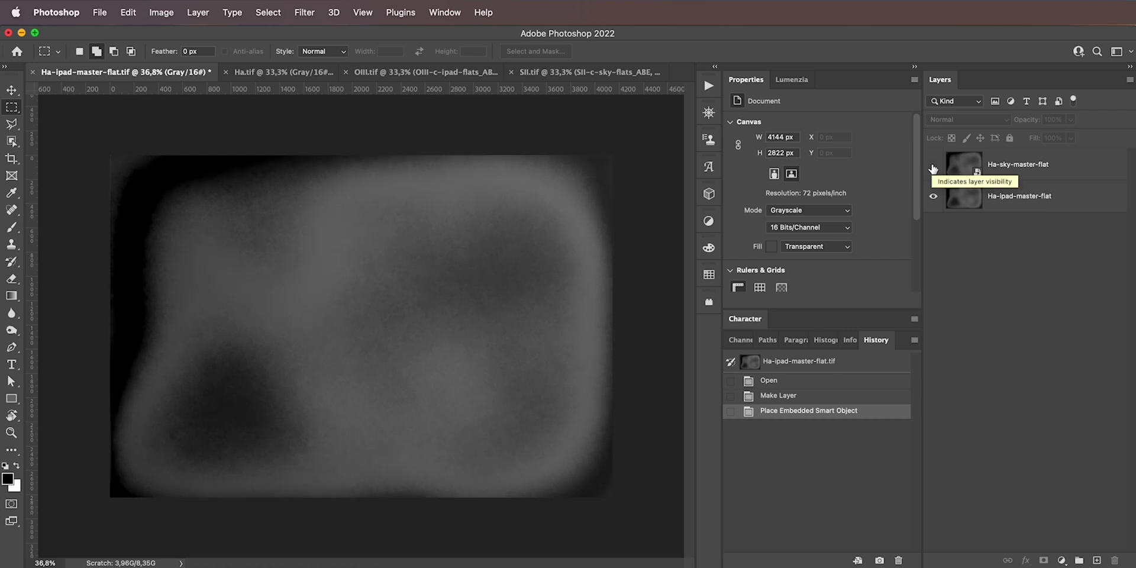
{"action": "left_click", "coordinate": [933, 168]}
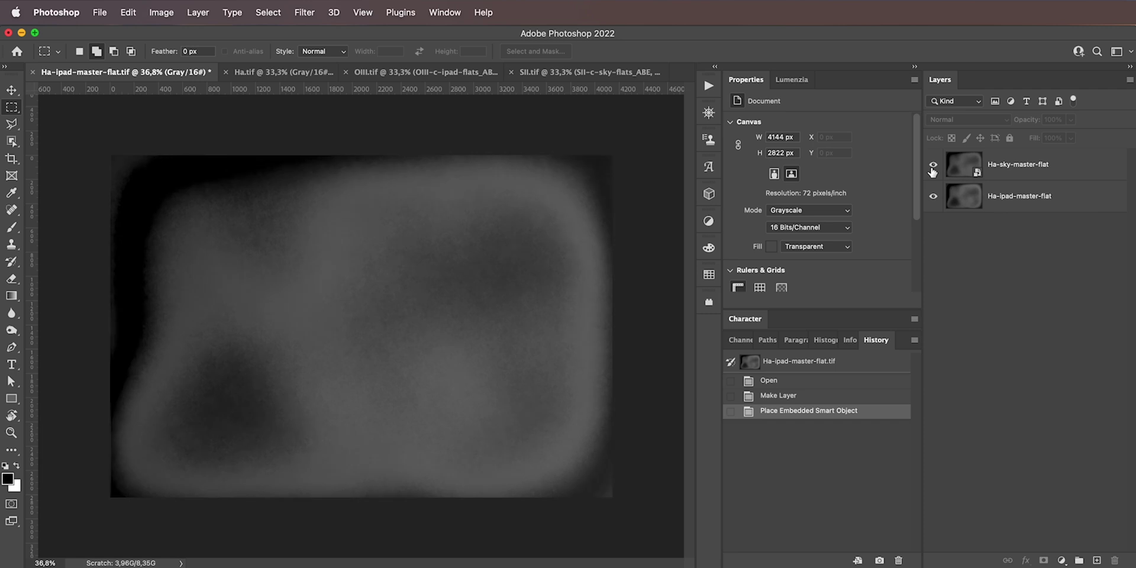
{"action": "left_click", "coordinate": [933, 170]}
{"action": "left_click", "coordinate": [933, 171]}
{"action": "left_click", "coordinate": [933, 170]}
{"action": "left_click", "coordinate": [933, 171]}
{"action": "left_click", "coordinate": [933, 171]}
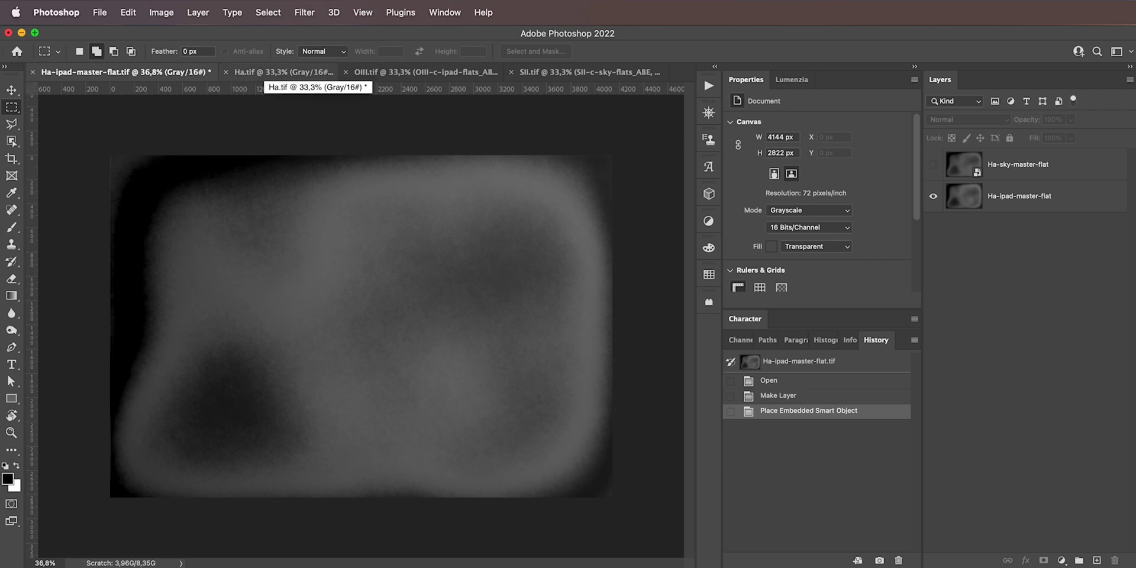
Switch to Ha.tif, show Ha-c-sky-flats, and toggle Ha-c-ipad-flats to compare them
{"action": "left_click", "coordinate": [281, 74]}
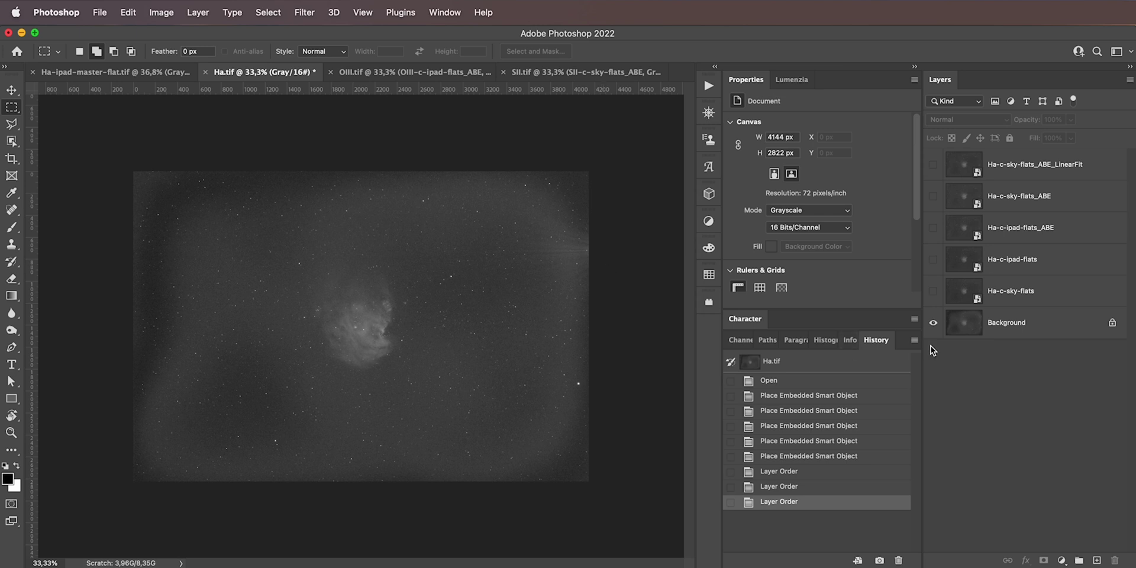
{"action": "left_click", "coordinate": [933, 293]}
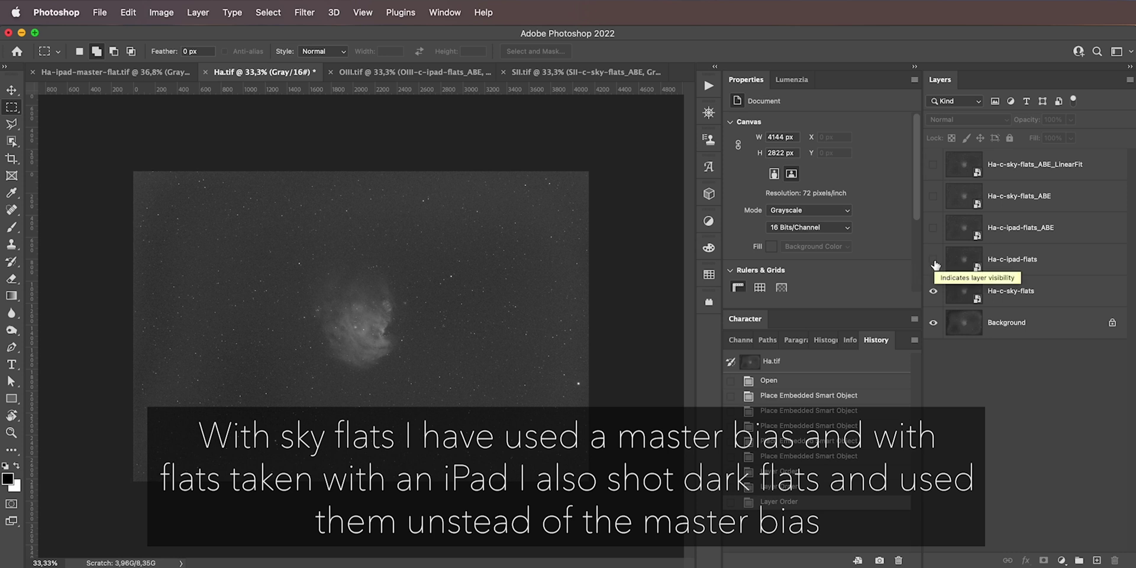
{"action": "left_click", "coordinate": [934, 260]}
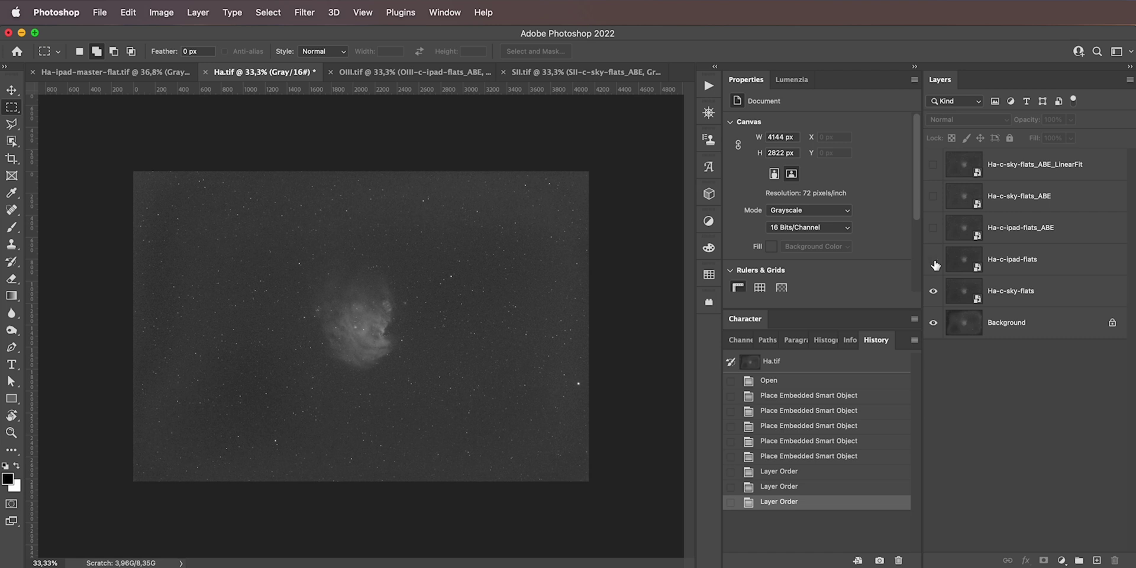
{"action": "left_click", "coordinate": [933, 261]}
{"action": "left_click", "coordinate": [934, 260]}
Toggle the Ha-c-ipad-flats layer off and on to compare, leaving it shown
{"action": "left_click", "coordinate": [934, 261]}
{"action": "left_click", "coordinate": [933, 261]}
{"action": "left_click", "coordinate": [933, 260]}
{"action": "left_click", "coordinate": [934, 259]}
Turn on the Ha-c-ipad-flats_ABE and Ha-c-sky-flats_ABE layers
{"action": "left_click", "coordinate": [933, 228]}
{"action": "left_click", "coordinate": [933, 231]}
{"action": "left_click", "coordinate": [933, 198]}
Toggle Ha-c-sky-flats_ABE and the LinearFit layer, ending with LinearFit shown and sky_ABE hidden
{"action": "left_click", "coordinate": [933, 198]}
{"action": "left_click", "coordinate": [933, 197]}
{"action": "left_click", "coordinate": [933, 168]}
{"action": "left_click", "coordinate": [933, 166]}
{"action": "left_click", "coordinate": [934, 199]}
Flick the sky-flats_ABE_LinearFit layer on and off repeatedly, leaving it hidden
{"action": "left_click", "coordinate": [934, 166]}
{"action": "left_click", "coordinate": [934, 167]}
{"action": "left_click", "coordinate": [933, 166]}
{"action": "left_click", "coordinate": [936, 166]}
{"action": "left_click", "coordinate": [934, 165]}
{"action": "left_click", "coordinate": [933, 165]}
{"action": "left_click", "coordinate": [933, 165]}
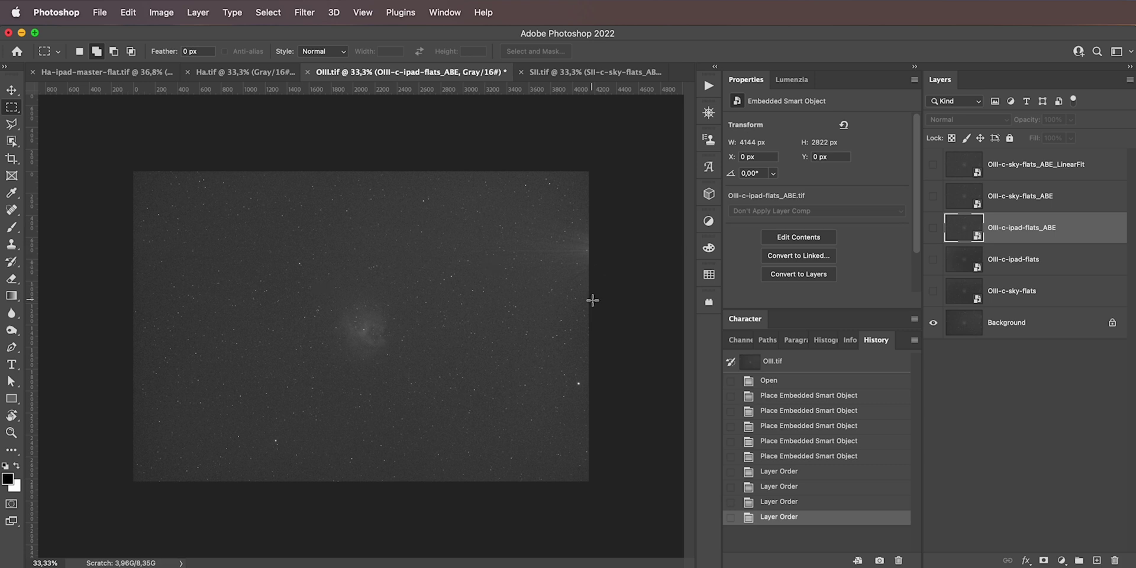
Show OIII-c-sky-flats, toggle OIII-c-ipad-flats, and turn on the ipad-flats_ABE and LinearFit layers
{"action": "left_click", "coordinate": [933, 291]}
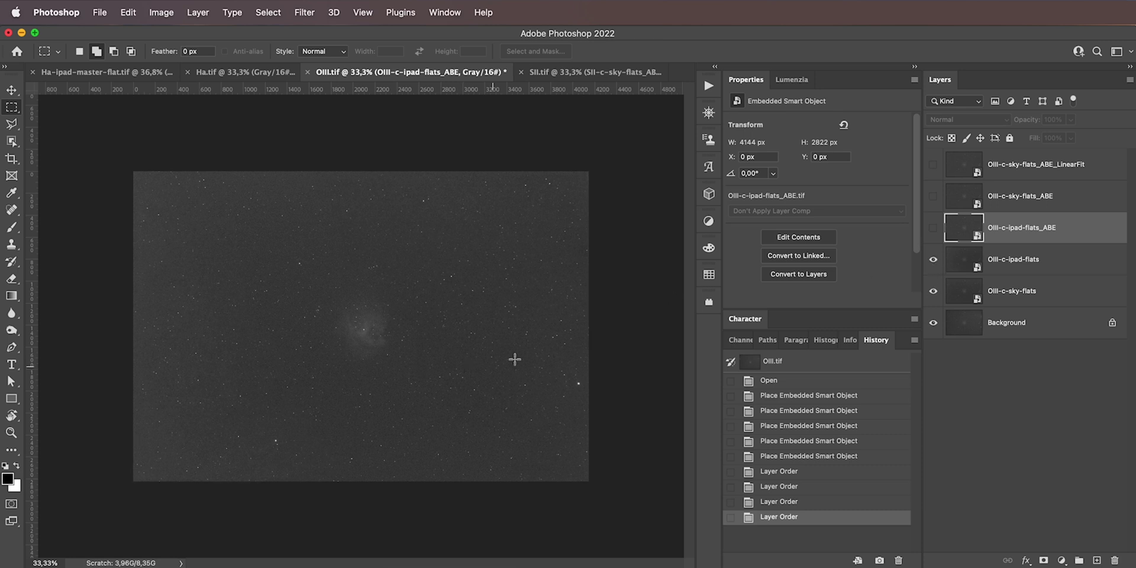
{"action": "left_click", "coordinate": [940, 265]}
{"action": "left_click", "coordinate": [933, 261]}
{"action": "left_click", "coordinate": [934, 229]}
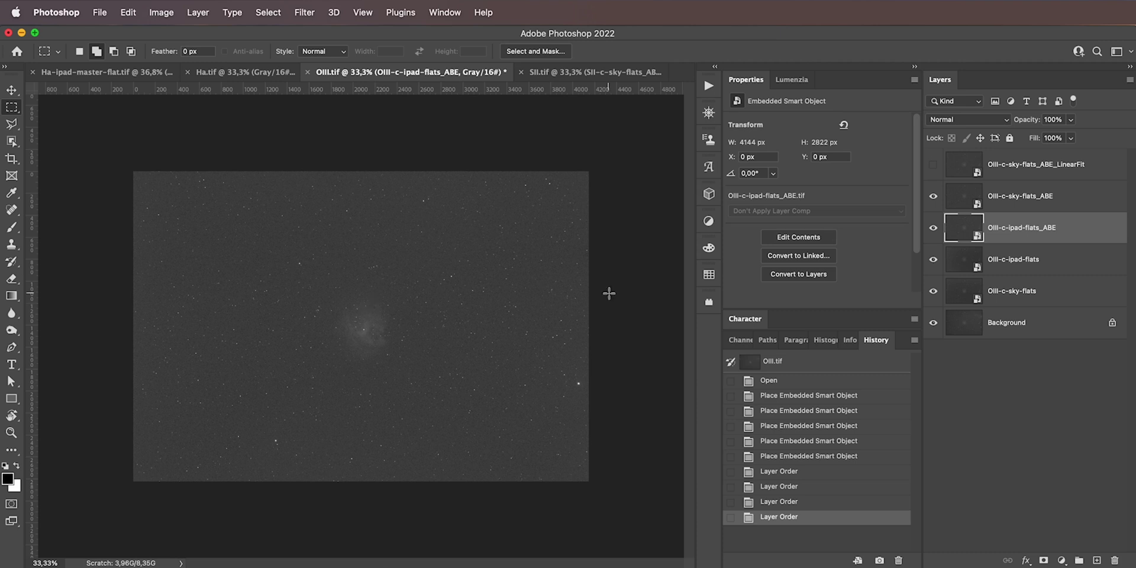
{"action": "left_click", "coordinate": [933, 165]}
Toggle OIII-c-sky-flats_ABE off and the LinearFit layer, then move to the SII document
{"action": "left_click", "coordinate": [934, 198]}
{"action": "left_click", "coordinate": [934, 166]}
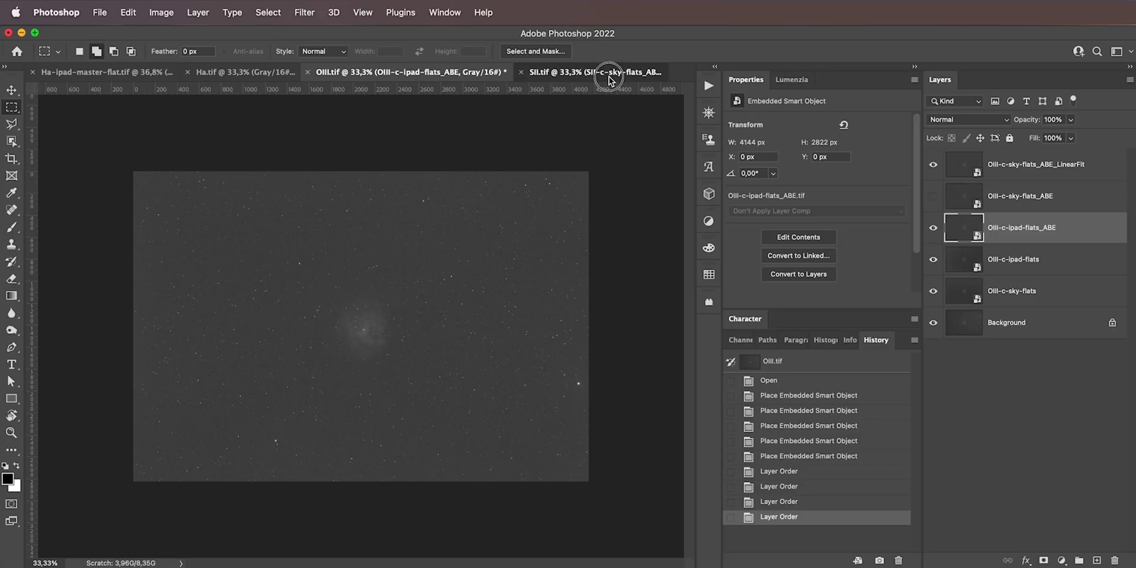
{"action": "left_click", "coordinate": [609, 77]}
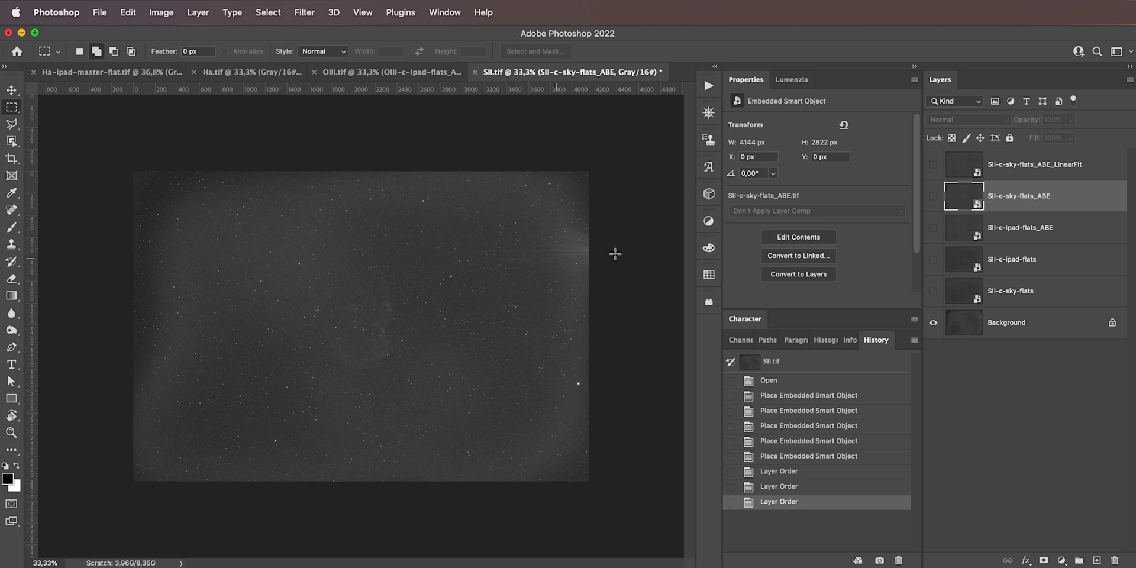
Show SII-c-sky-flats, toggle SII-c-ipad-flats, and turn on SII-c-ipad-flats_ABE
{"action": "left_click", "coordinate": [933, 292]}
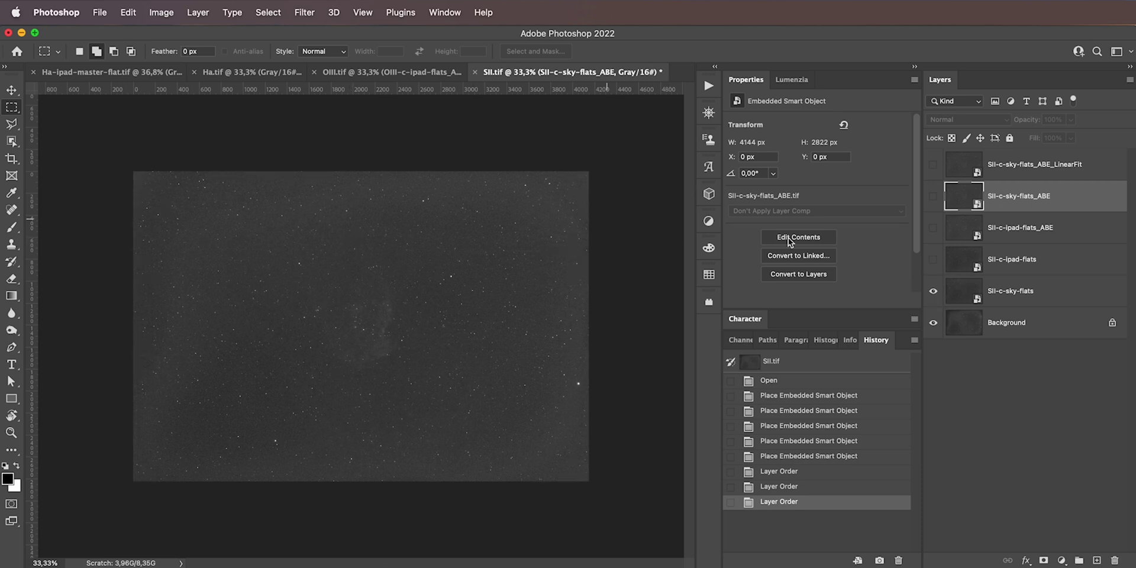
{"action": "left_click", "coordinate": [934, 260]}
{"action": "left_click", "coordinate": [933, 260]}
{"action": "left_click", "coordinate": [934, 228]}
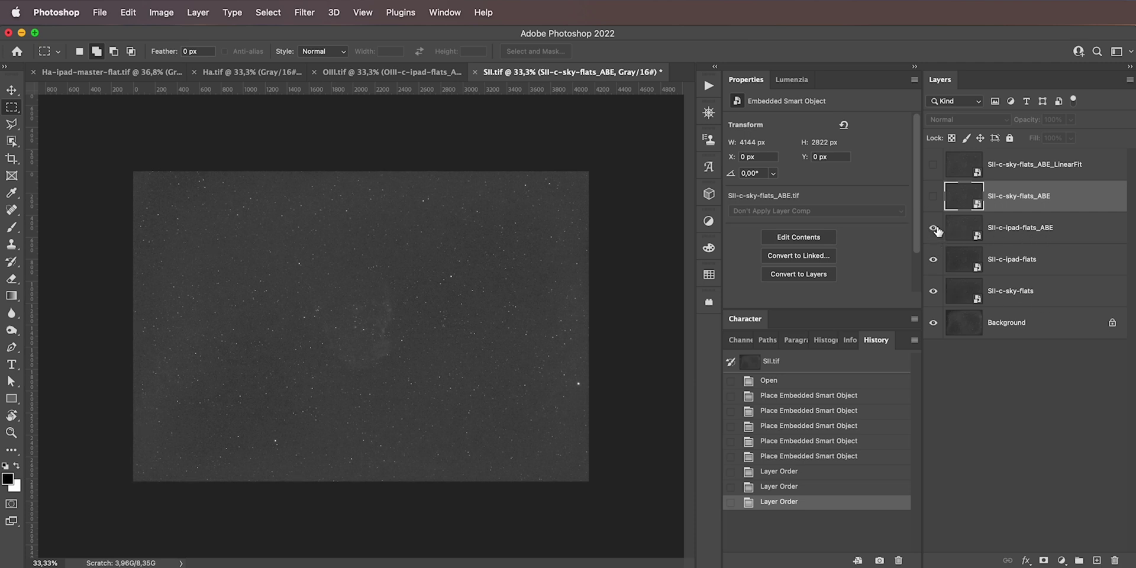
Flick SII-c-sky-flats_ABE on and off, then hide SII-c-sky-flats_ABE_LinearFit
{"action": "left_click", "coordinate": [934, 197]}
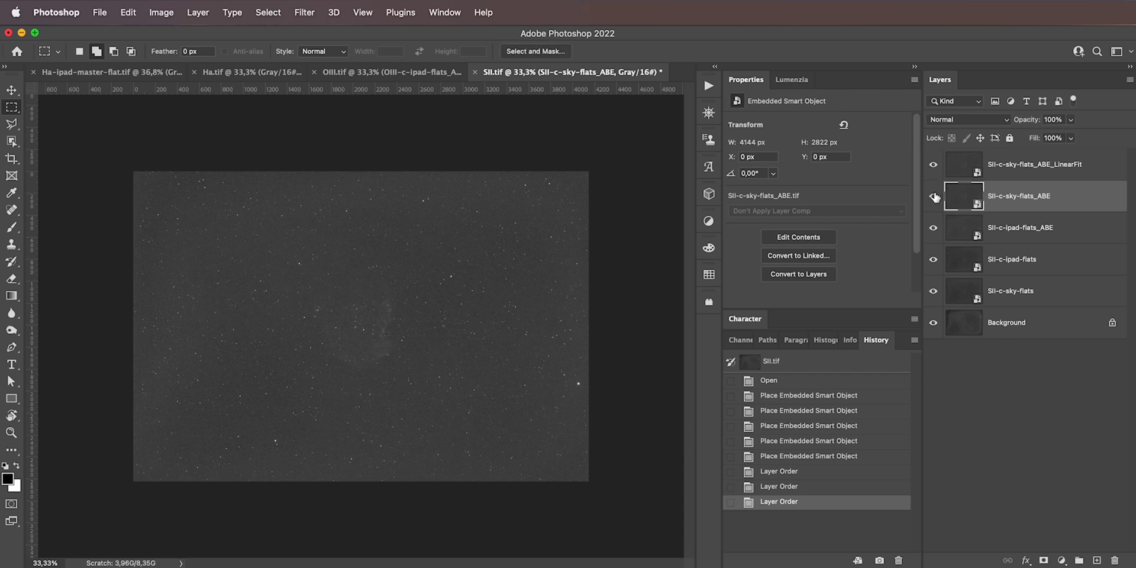
{"action": "left_click", "coordinate": [935, 198]}
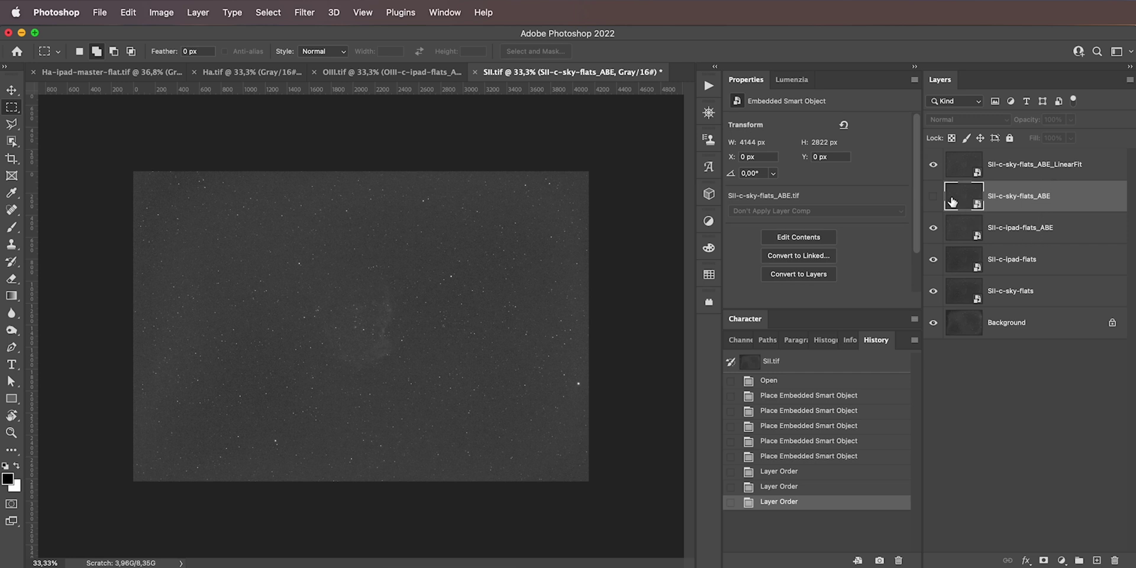
{"action": "left_click", "coordinate": [934, 169]}
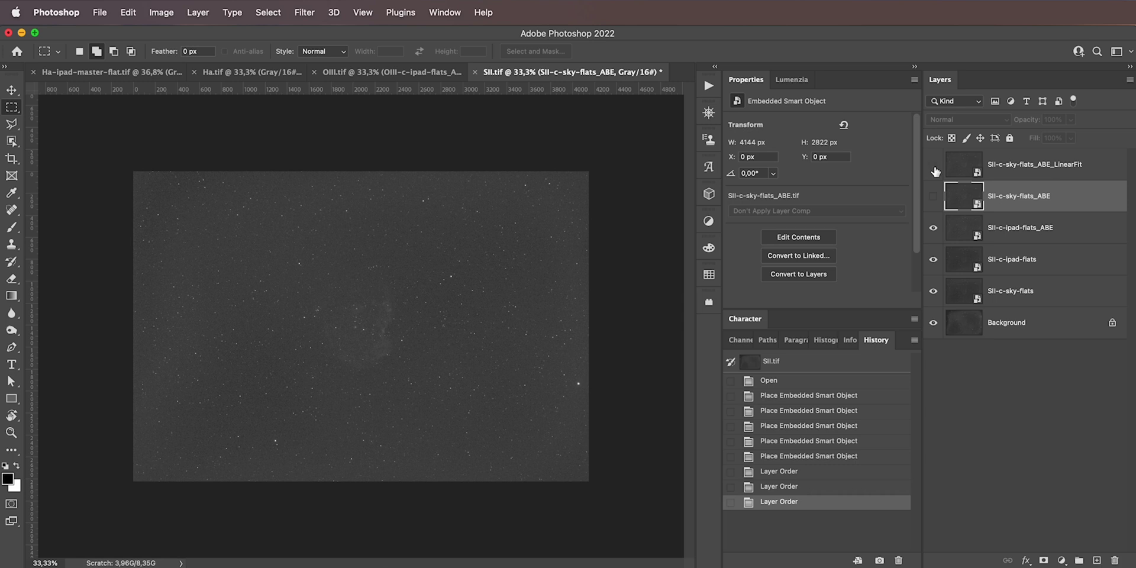